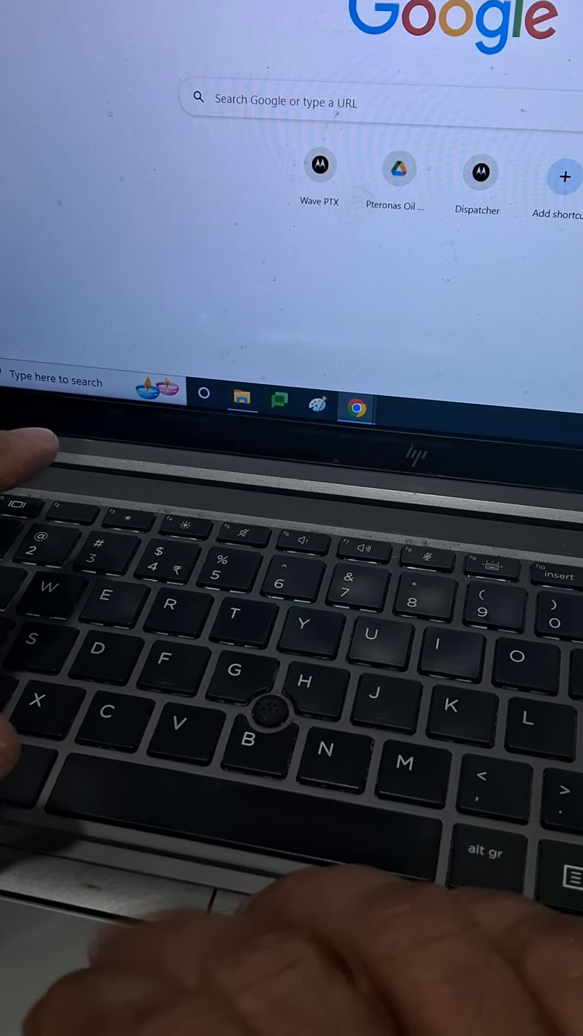
- Start entering the radio's web address, 192.168.100.1, in Chrome's address bar
{"action": "left_click", "coordinate": [285, 101]}
{"action": "type", "text": "https //www.microsoft.com /ink"}
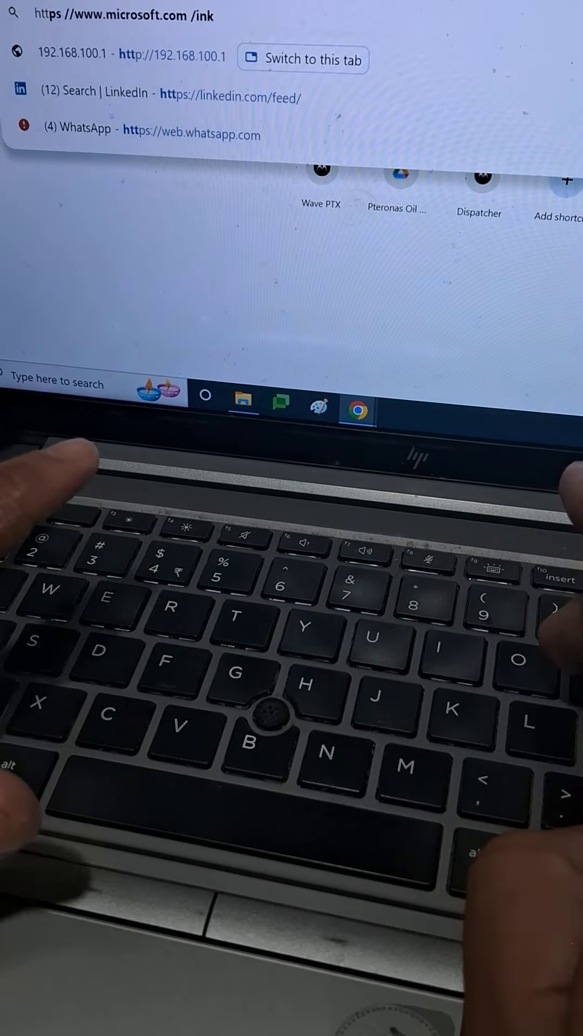
{"action": "type", "text": "s"}
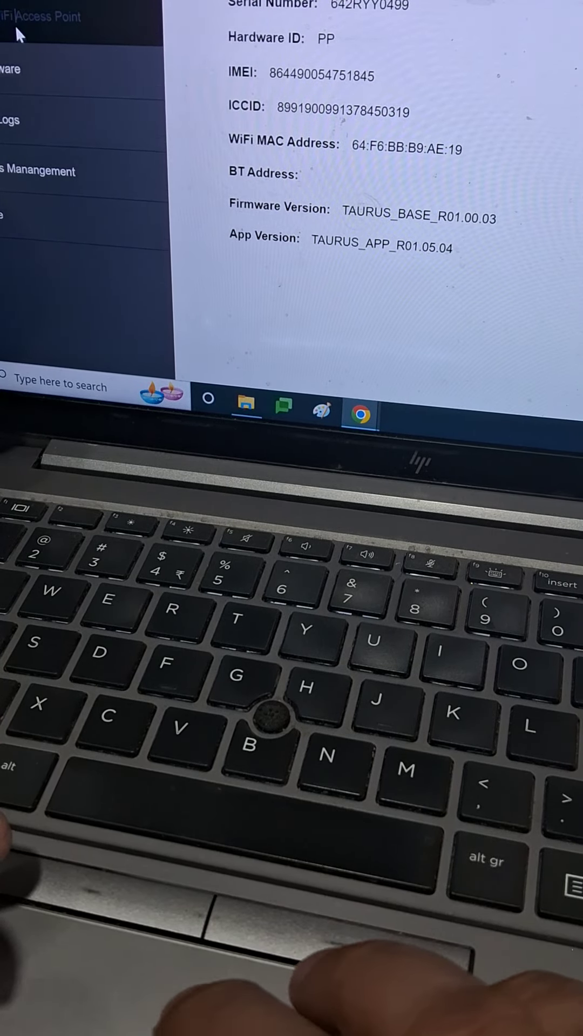
- Open the Connect to WiFi Access Point settings on the TLK 110 web page
{"action": "left_click", "coordinate": [14, 25]}
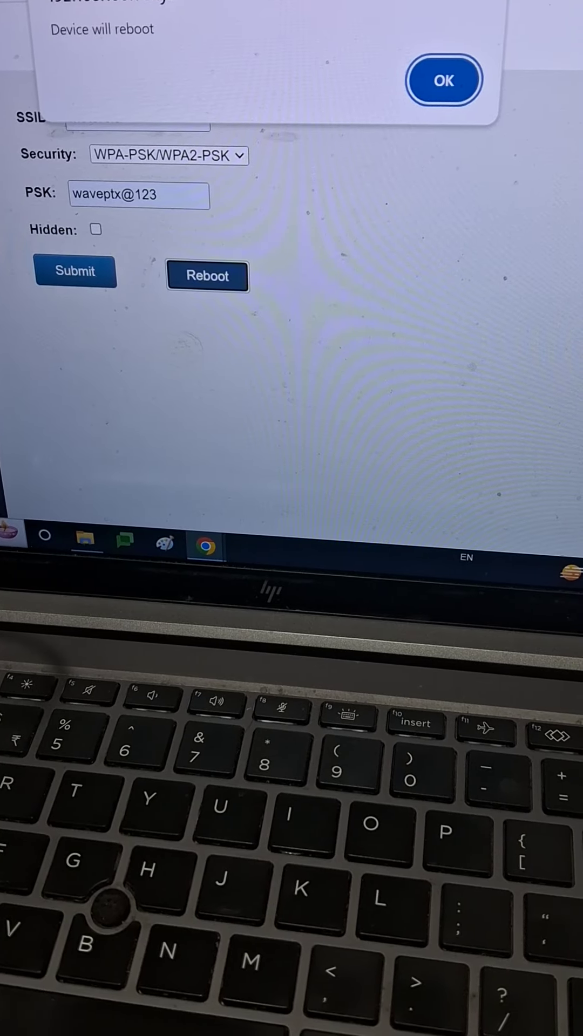
- Confirm the reboot so the TLK 110 radio restarts
{"action": "left_click", "coordinate": [439, 79]}
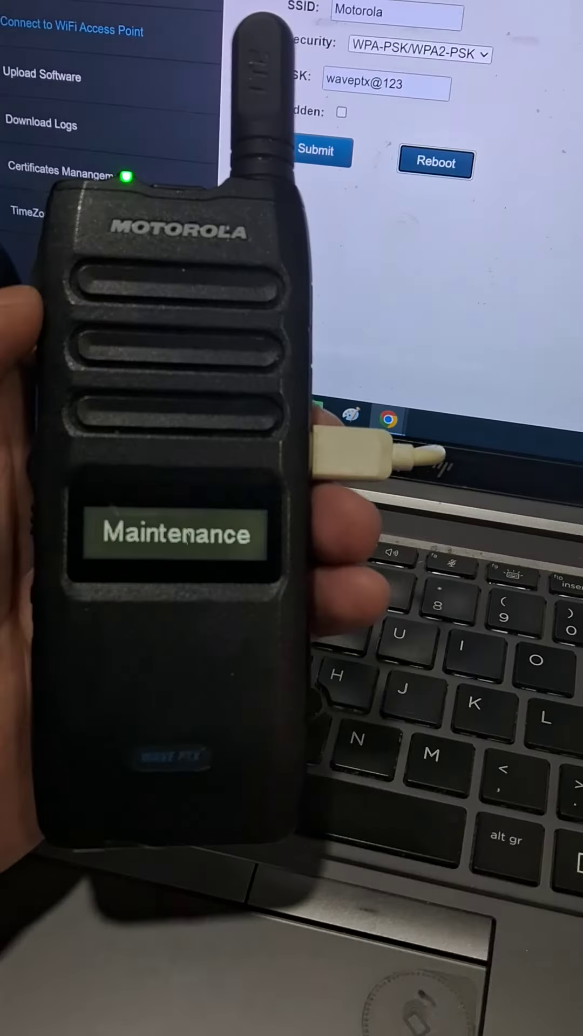